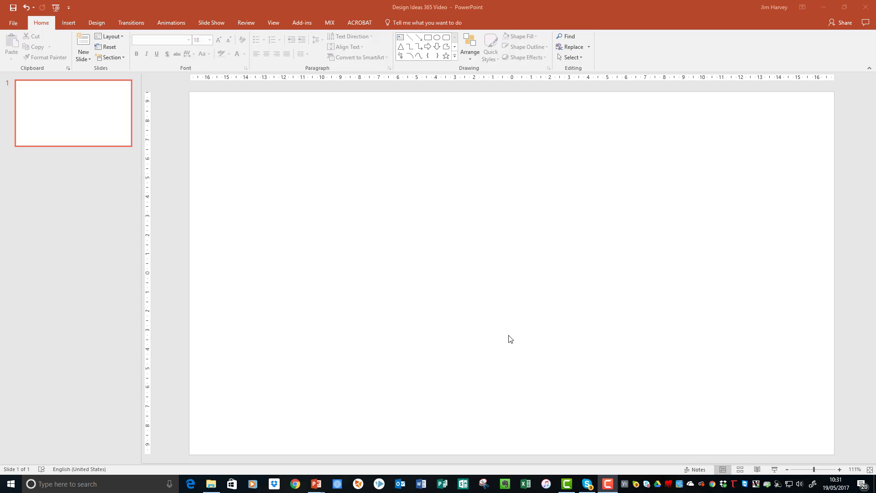
Open the Design Ideas pane from the Design tab while the slide is still empty.
{"action": "left_click", "coordinate": [97, 23]}
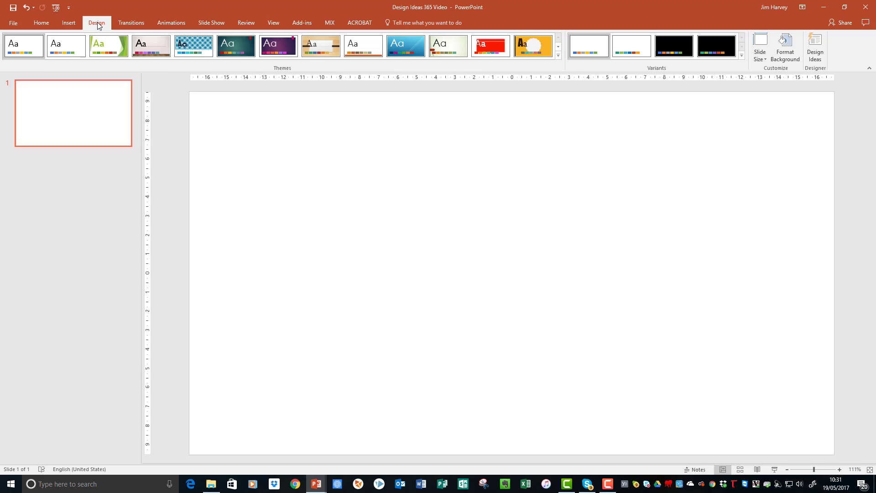
{"action": "left_click", "coordinate": [814, 55]}
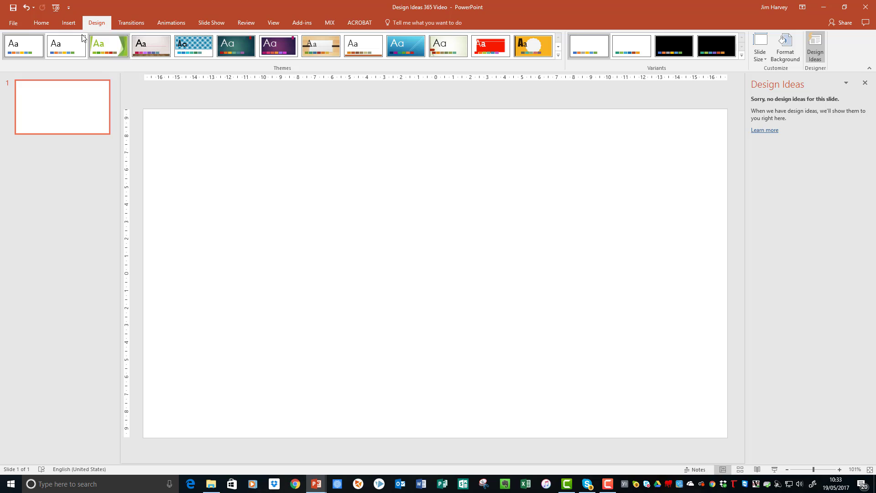
{"action": "left_click", "coordinate": [72, 24]}
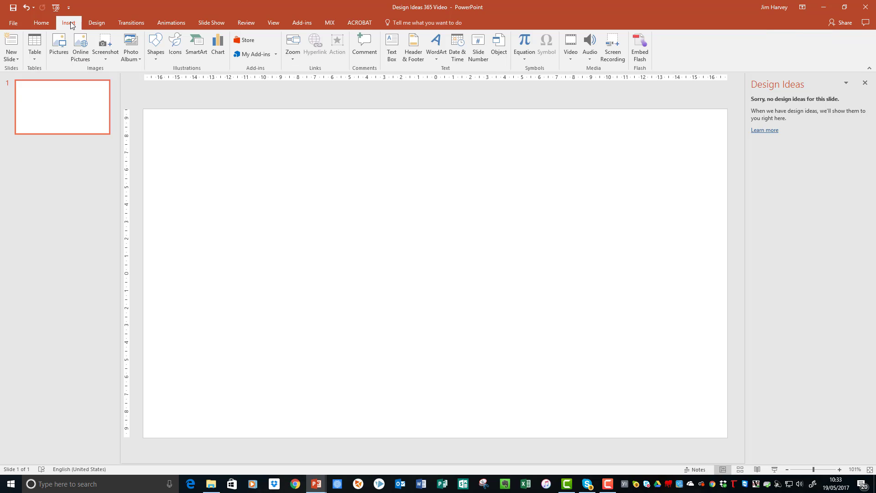
Insert the microphone photo from the 'Images for Design Ideas' folder onto the slide.
{"action": "left_click", "coordinate": [63, 47]}
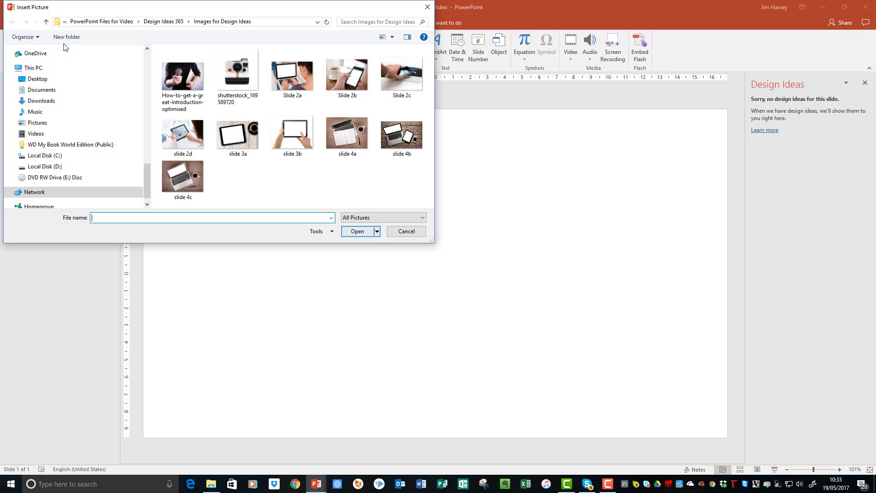
{"action": "left_click", "coordinate": [191, 81]}
{"action": "double_click", "coordinate": [191, 82]}
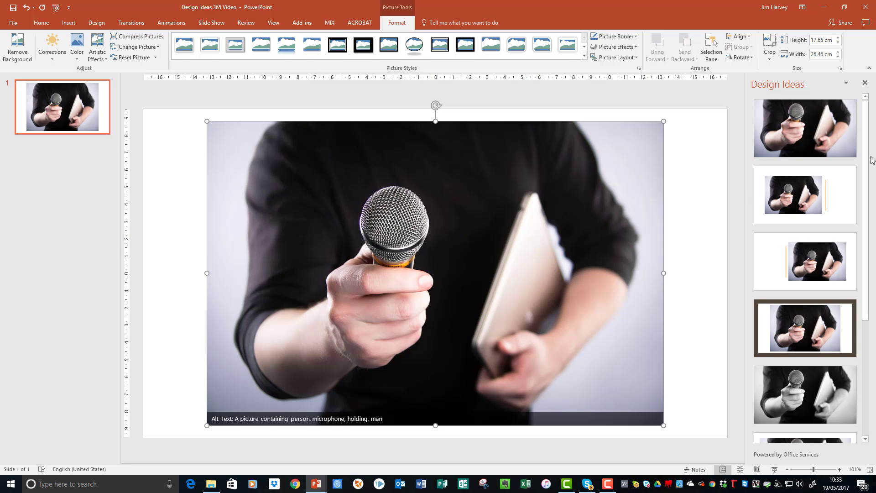
{"action": "scroll", "coordinate": [865, 151], "scroll_direction": "down", "scroll_amount": 5}
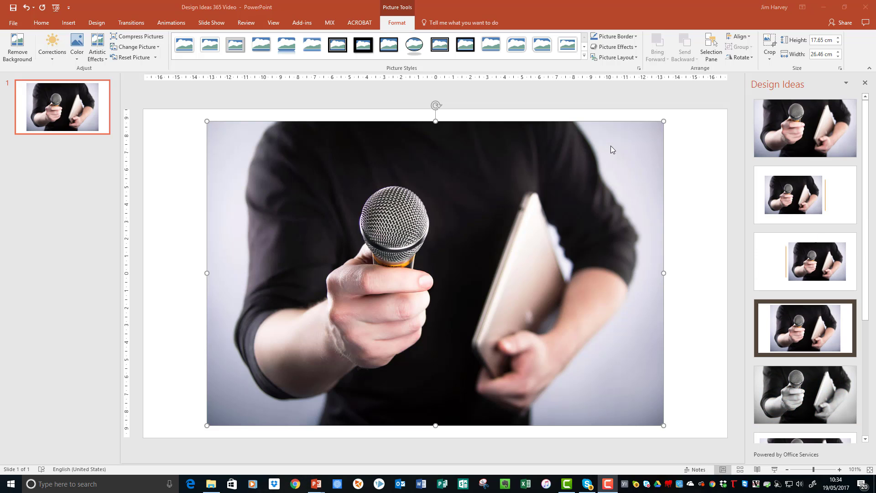
Preview the brown-frame and black-and-white designs, then apply the full-colour full-slide photo design.
{"action": "left_click", "coordinate": [793, 137]}
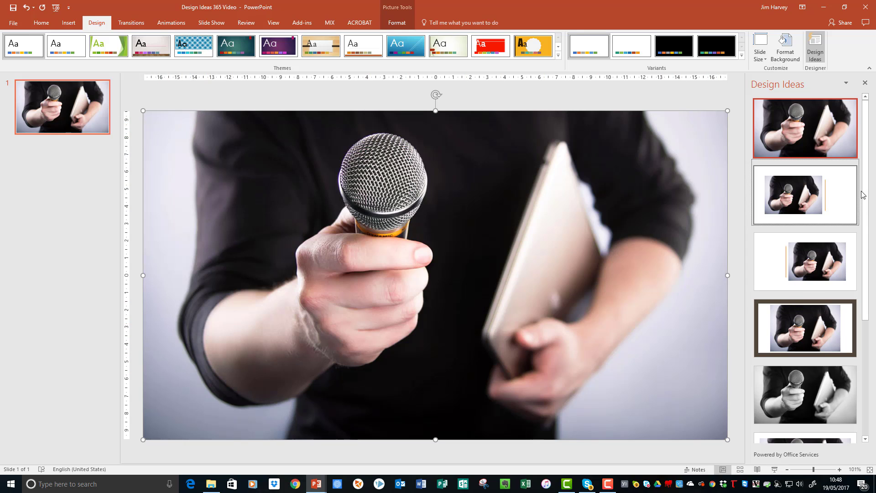
{"action": "scroll", "coordinate": [866, 190], "scroll_direction": "down", "scroll_amount": 3}
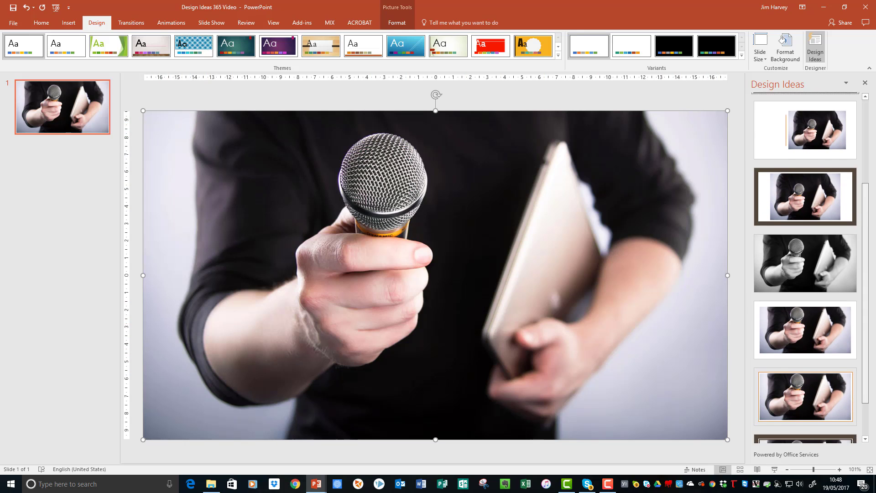
{"action": "left_click", "coordinate": [806, 185]}
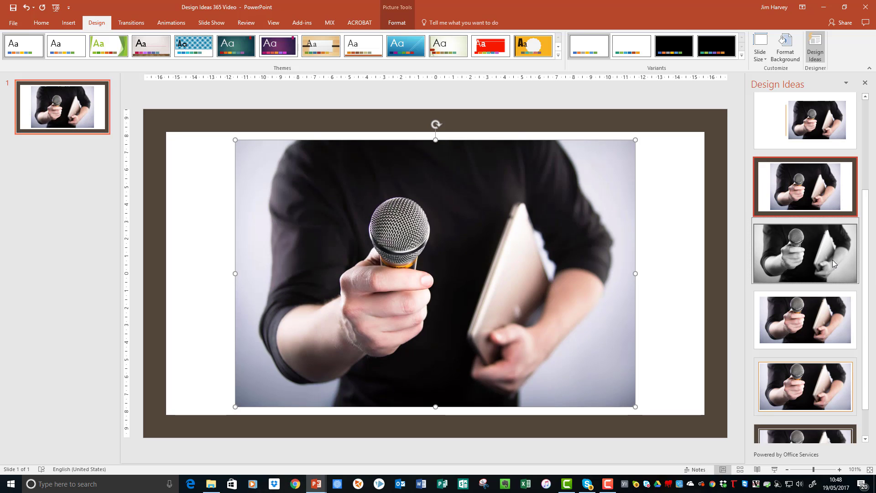
{"action": "left_click", "coordinate": [838, 260]}
{"action": "scroll", "coordinate": [865, 273], "scroll_direction": "down", "scroll_amount": 1}
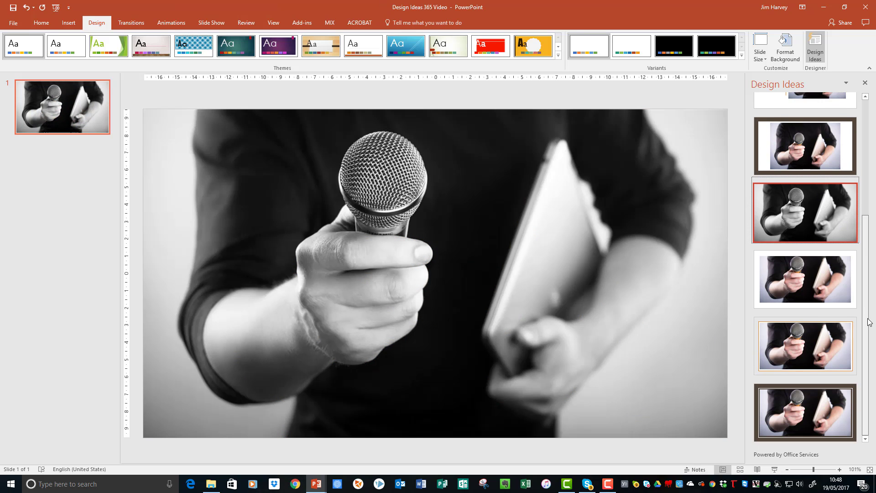
{"action": "left_click_drag", "start_coordinate": [869, 318], "coordinate": [869, 207]}
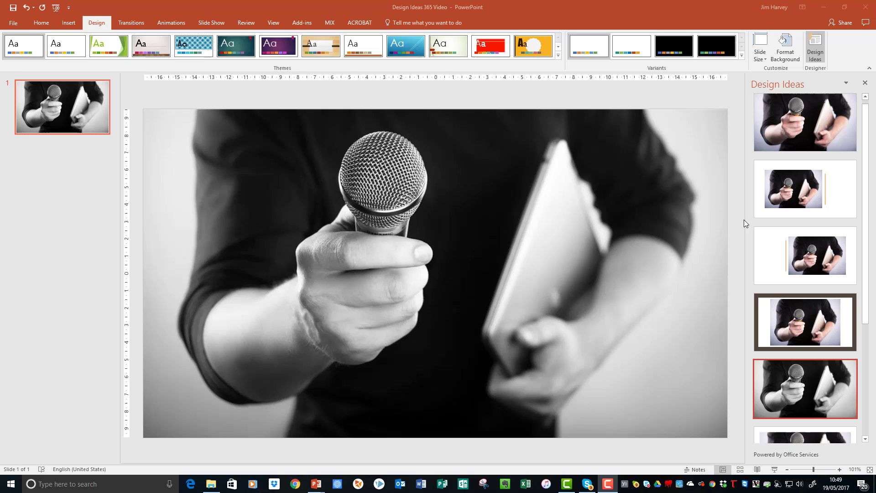
{"action": "left_click", "coordinate": [803, 122]}
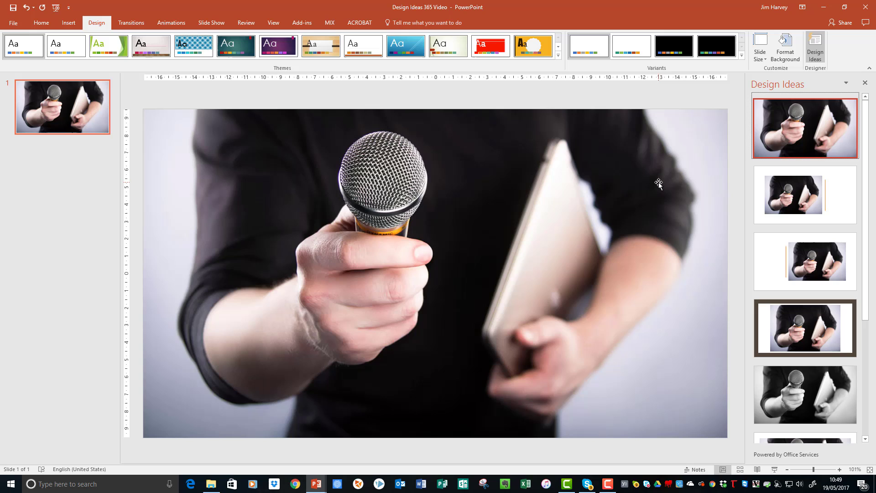
{"action": "key", "text": "Down"}
{"action": "key", "text": "Down"}
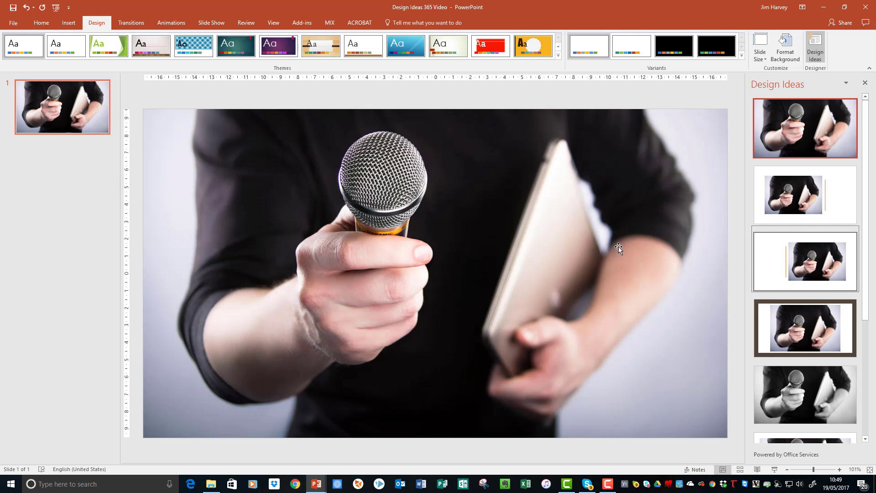
Draw a text box over the photo's lower right and type 'Design Ideas'.
{"action": "left_click", "coordinate": [68, 23]}
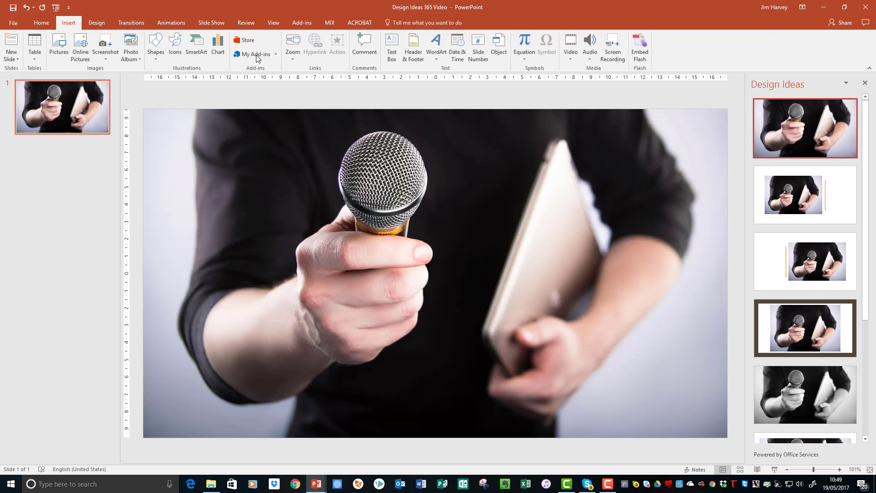
{"action": "left_click", "coordinate": [391, 61]}
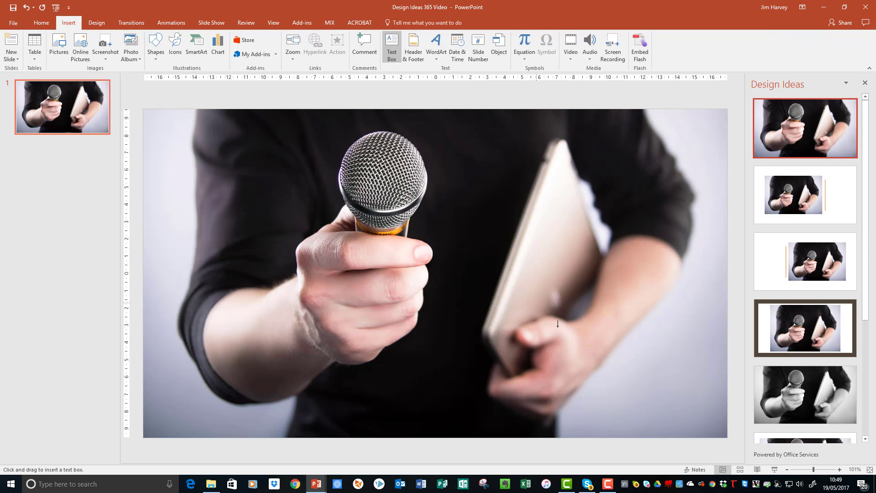
{"action": "mouse_move", "coordinate": [585, 354]}
{"action": "left_mouse_down"}
{"action": "mouse_move", "coordinate": [598, 369]}
{"action": "mouse_move", "coordinate": [713, 408]}
{"action": "left_mouse_up"}
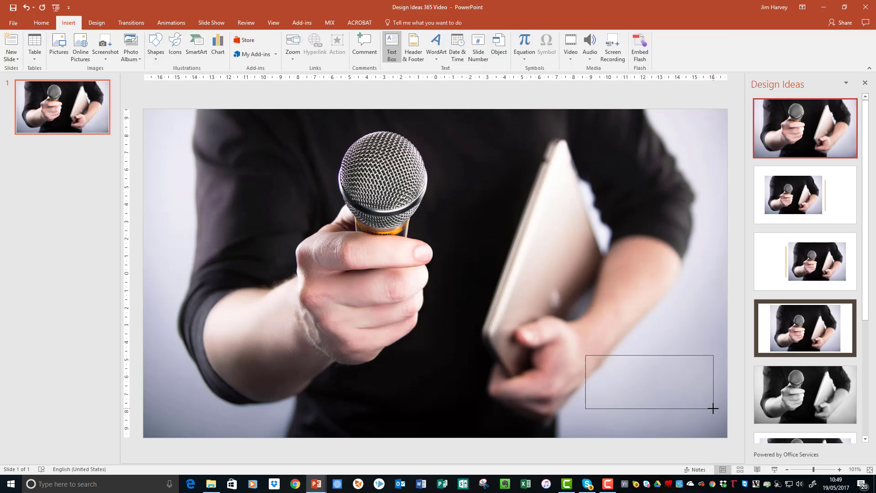
{"action": "type", "text": "Design"}
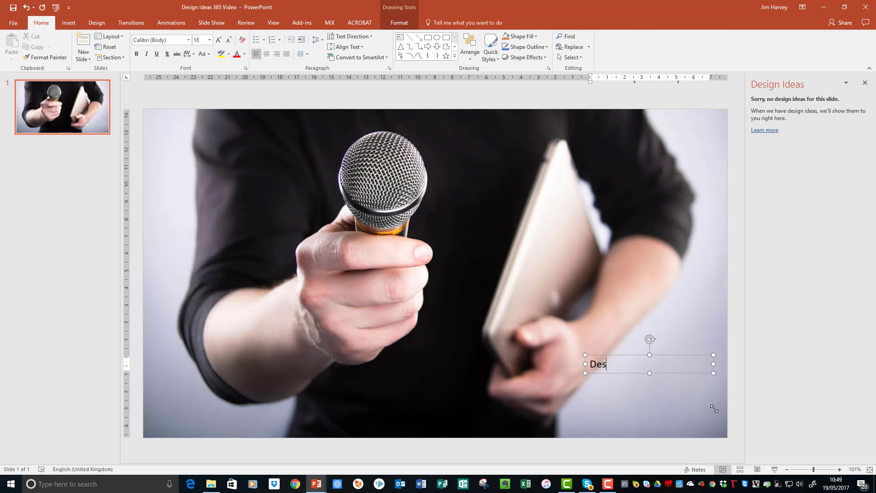
{"action": "type", "text": " Ideas"}
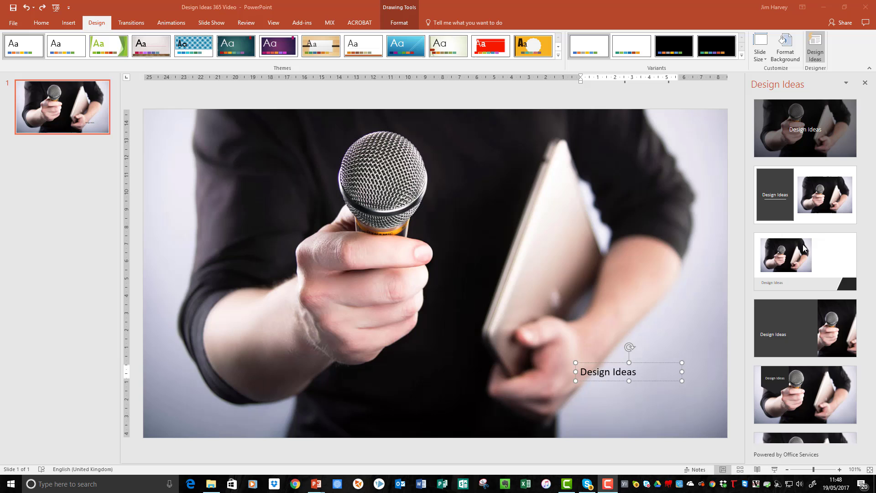
Preview the bottom-band and dark-panel layouts, then apply the dark pointed banner title design.
{"action": "left_click", "coordinate": [817, 261]}
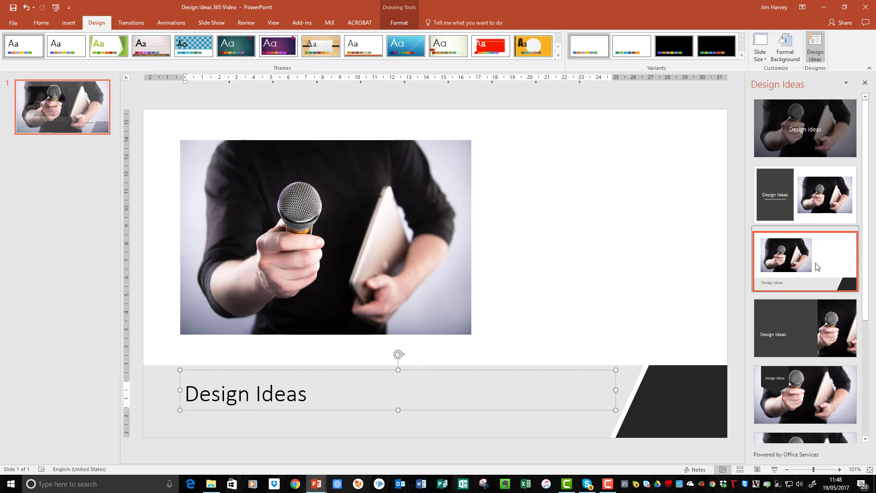
{"action": "left_click", "coordinate": [805, 324]}
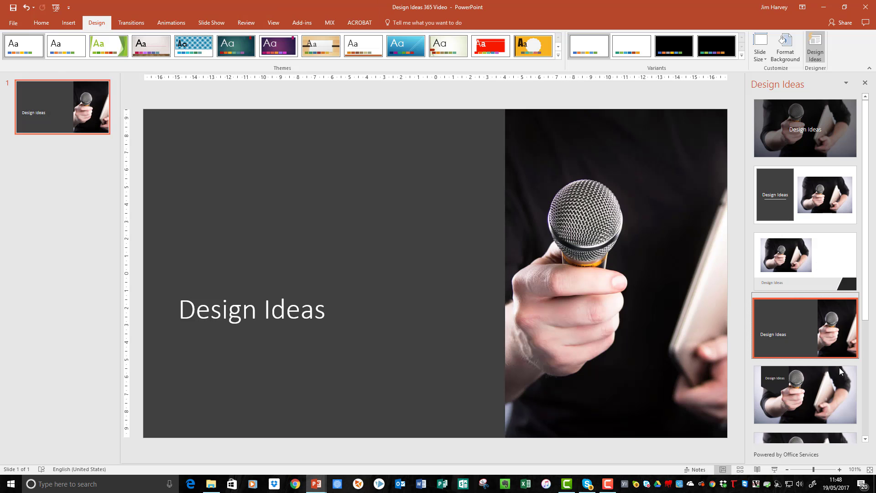
{"action": "left_click", "coordinate": [833, 398]}
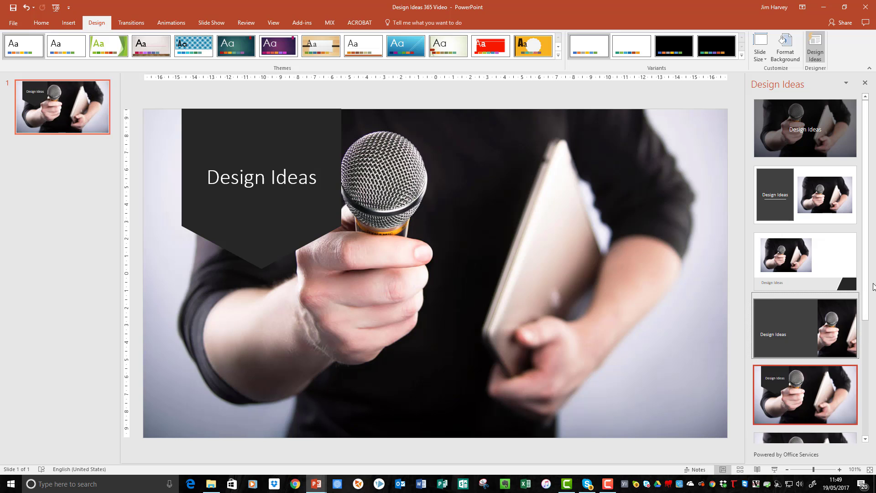
{"action": "scroll", "coordinate": [868, 320], "scroll_direction": "down", "scroll_amount": 1}
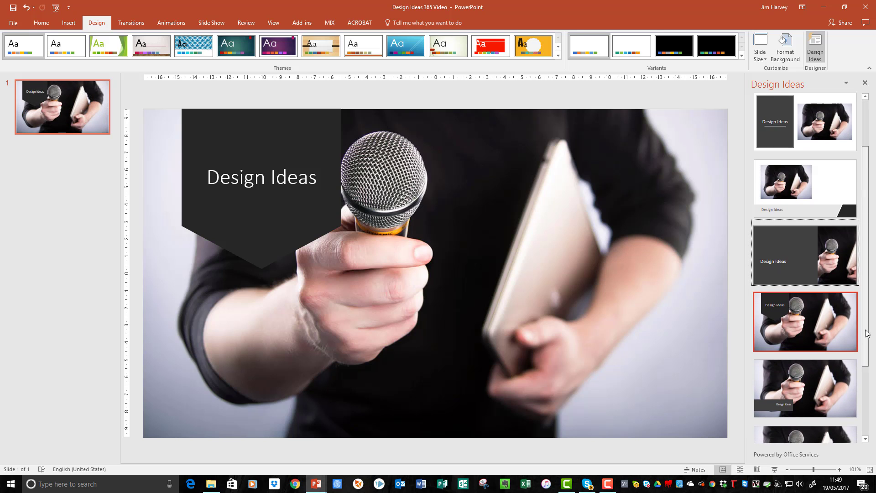
{"action": "scroll", "coordinate": [867, 319], "scroll_direction": "down", "scroll_amount": 1}
{"action": "scroll", "coordinate": [866, 294], "scroll_direction": "up", "scroll_amount": 1}
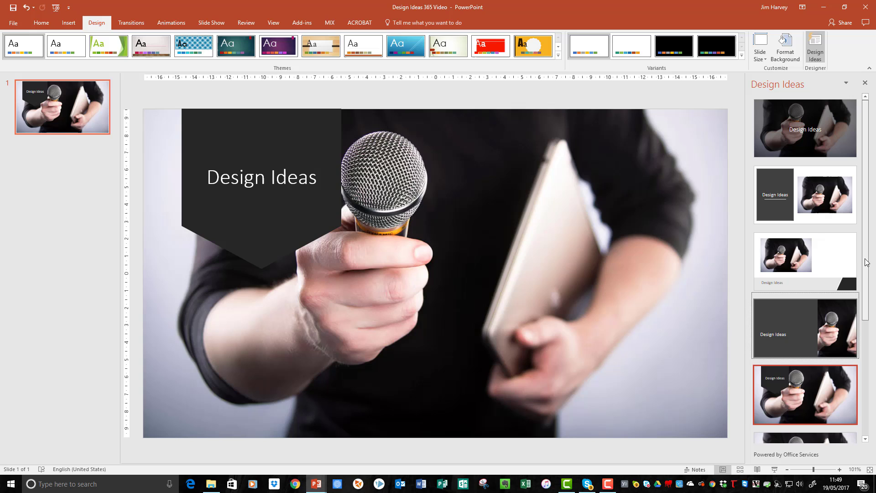
{"action": "key", "text": "F10"}
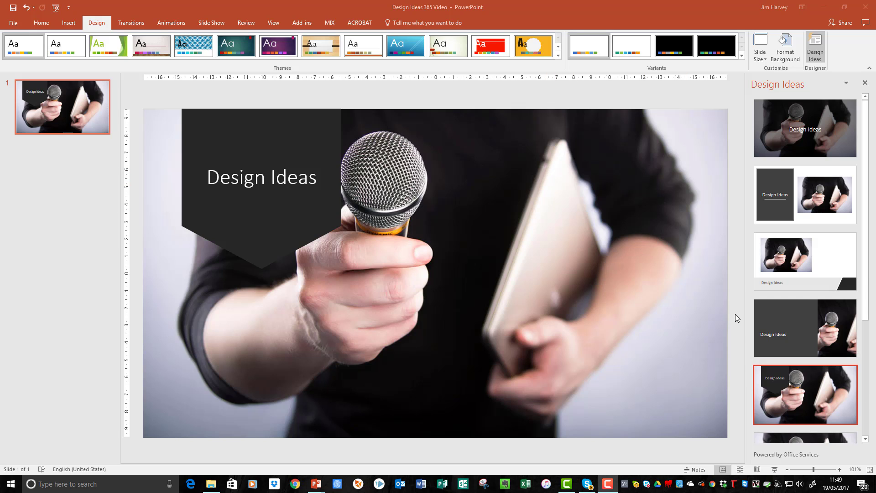
{"action": "left_click", "coordinate": [45, 24]}
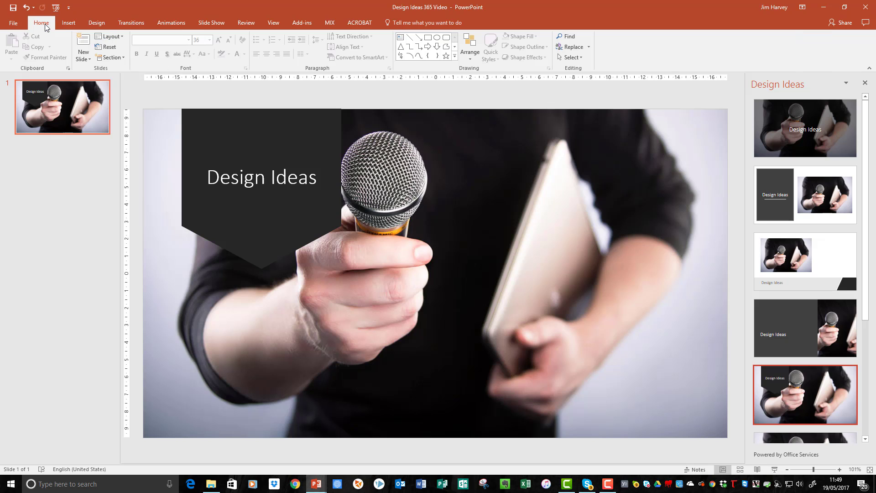
{"action": "left_click", "coordinate": [122, 36]}
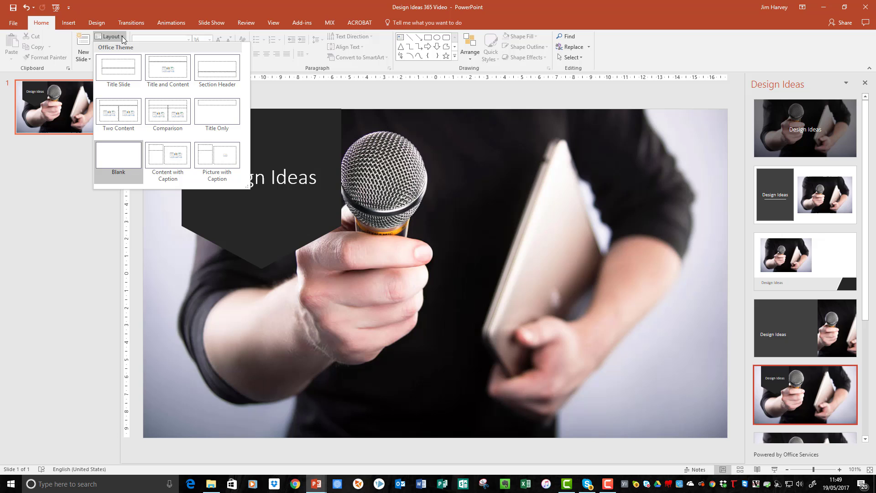
{"action": "left_click", "coordinate": [169, 69]}
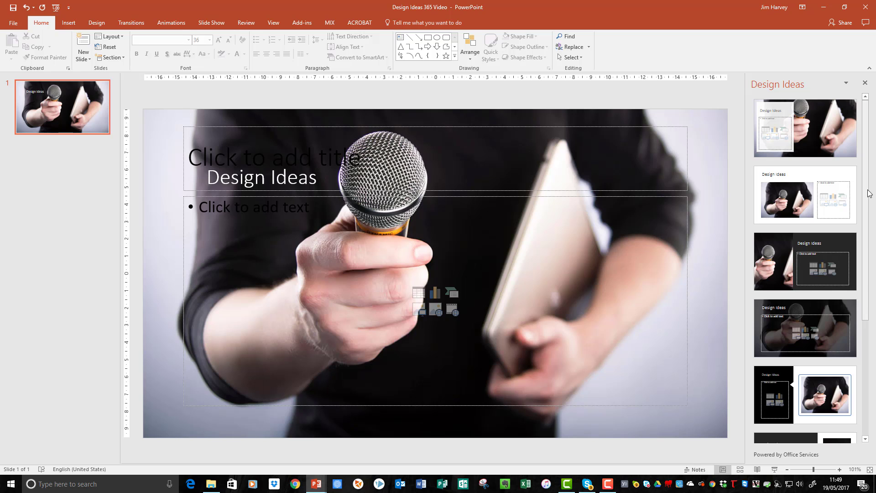
{"action": "scroll", "coordinate": [872, 203], "scroll_direction": "down", "scroll_amount": 1}
{"action": "scroll", "coordinate": [872, 203], "scroll_direction": "down", "scroll_amount": 8}
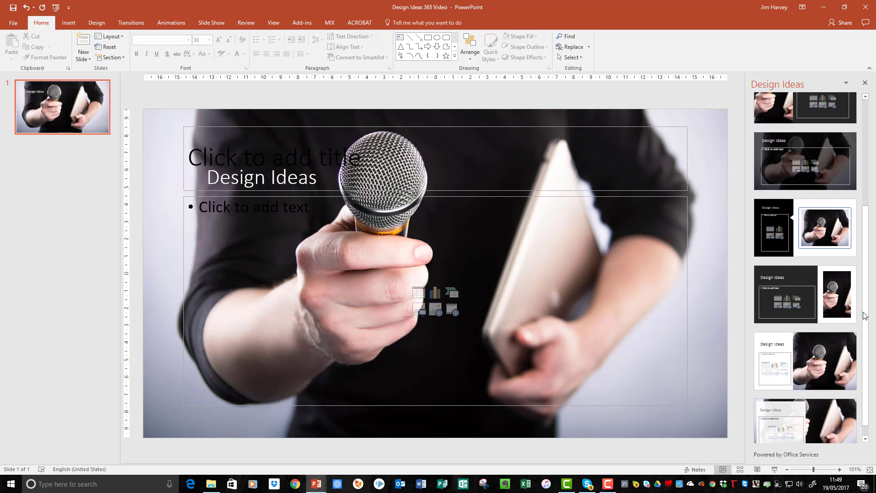
{"action": "left_click", "coordinate": [800, 305]}
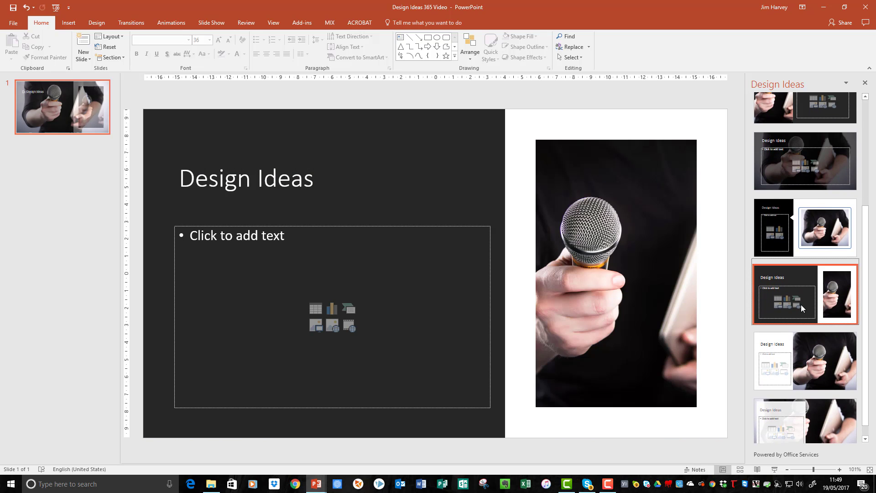
{"action": "left_click", "coordinate": [808, 228]}
{"action": "left_click", "coordinate": [804, 172]}
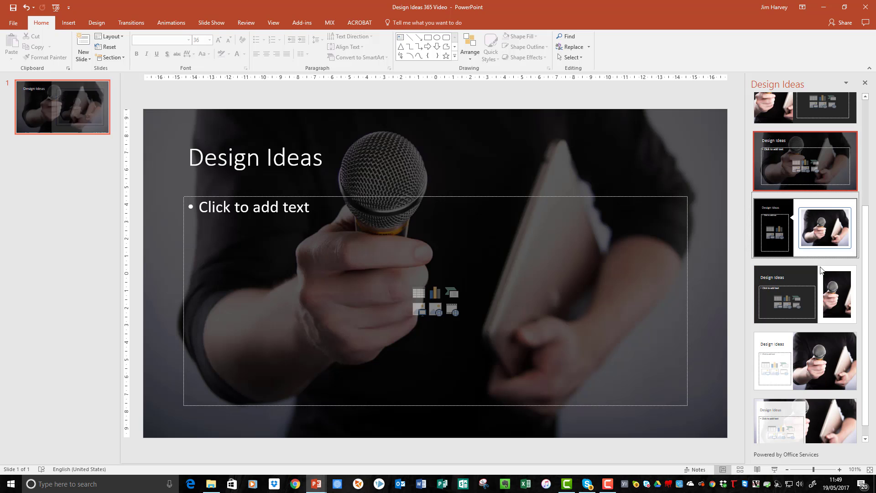
{"action": "left_click", "coordinate": [826, 360]}
{"action": "scroll", "coordinate": [868, 353], "scroll_direction": "down", "scroll_amount": 1}
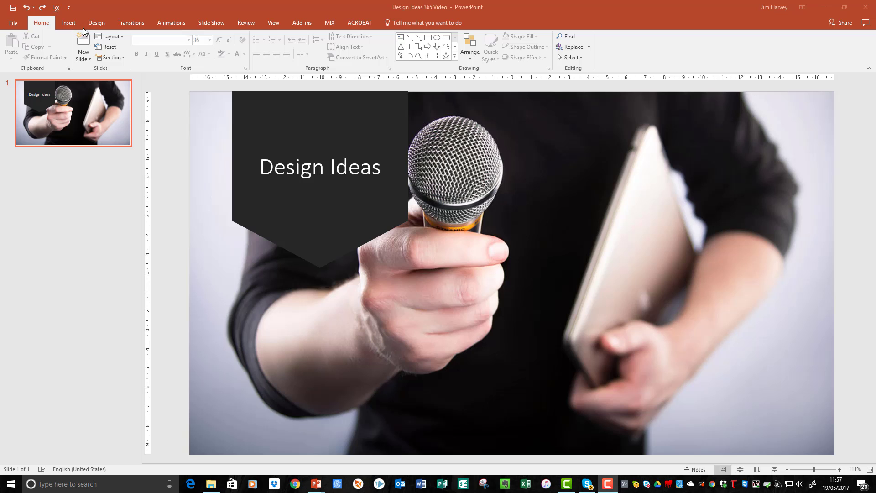
Add a blank second slide and insert pictures Slide 2a through slide 2d.
{"action": "left_click", "coordinate": [89, 60]}
{"action": "key", "text": "Escape"}
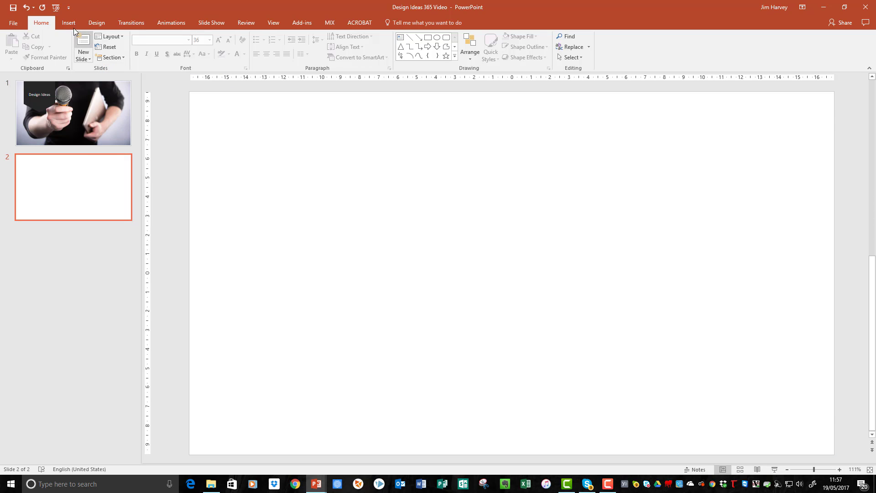
{"action": "left_click", "coordinate": [69, 21]}
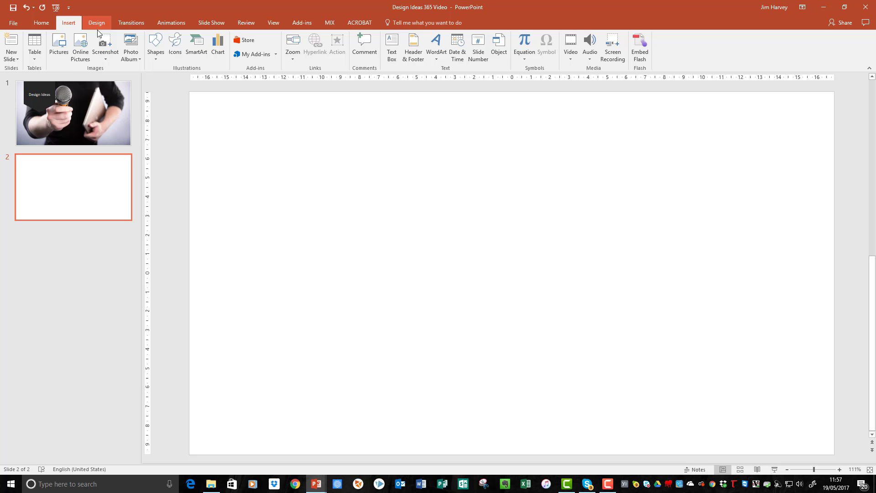
{"action": "left_click", "coordinate": [59, 44]}
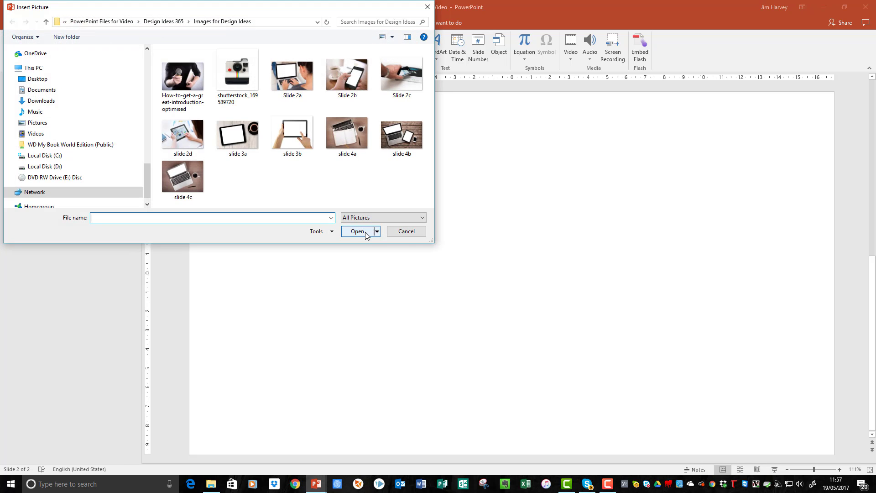
{"action": "left_click", "coordinate": [302, 79]}
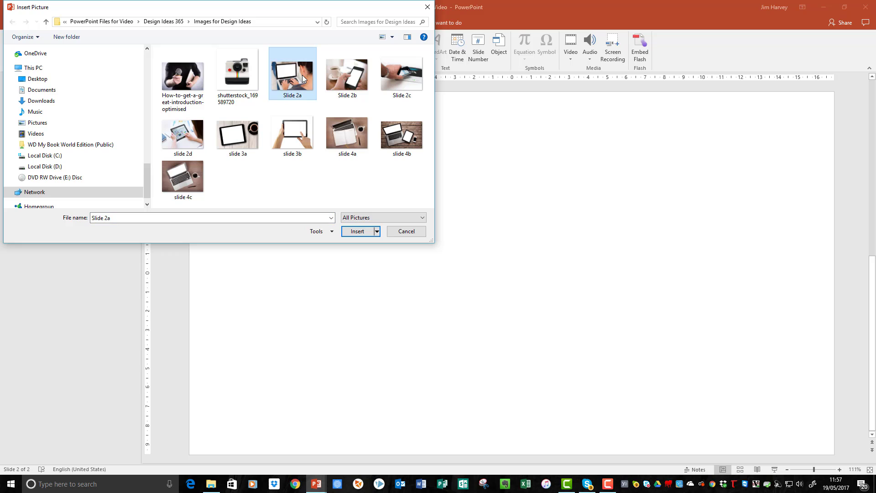
{"action": "left_click", "coordinate": [188, 143], "text": "shift"}
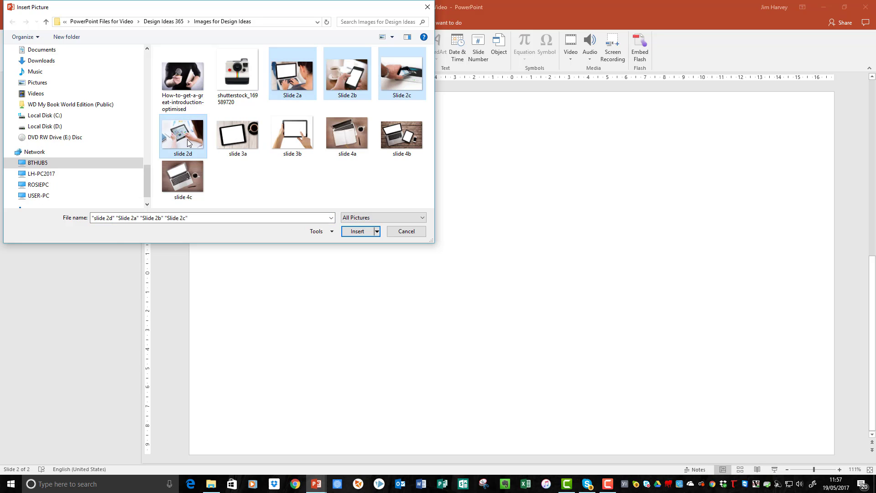
{"action": "left_click", "coordinate": [355, 233]}
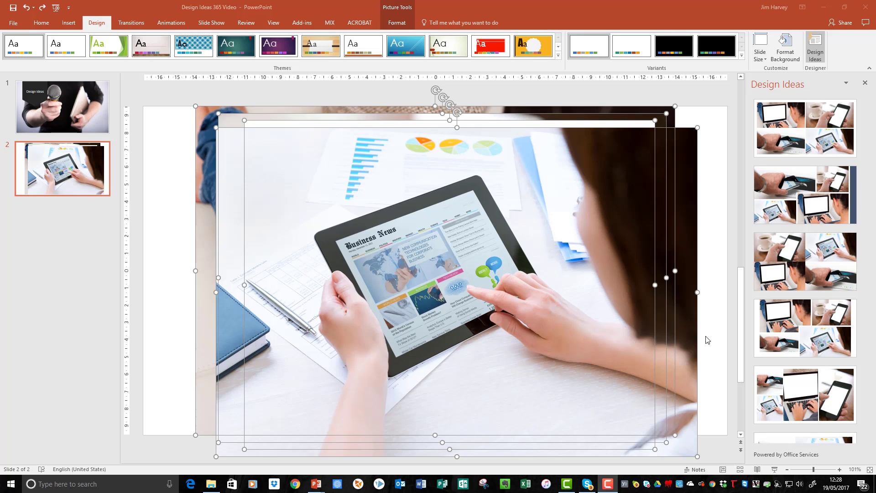
Try the grid layout for the four pictures, then apply the last asymmetric collage suggestion.
{"action": "left_click", "coordinate": [801, 135]}
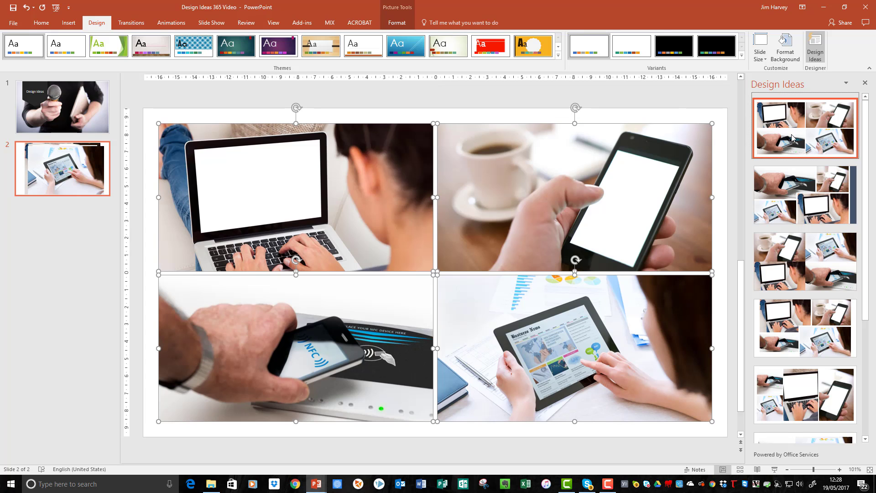
{"action": "left_click", "coordinate": [719, 205]}
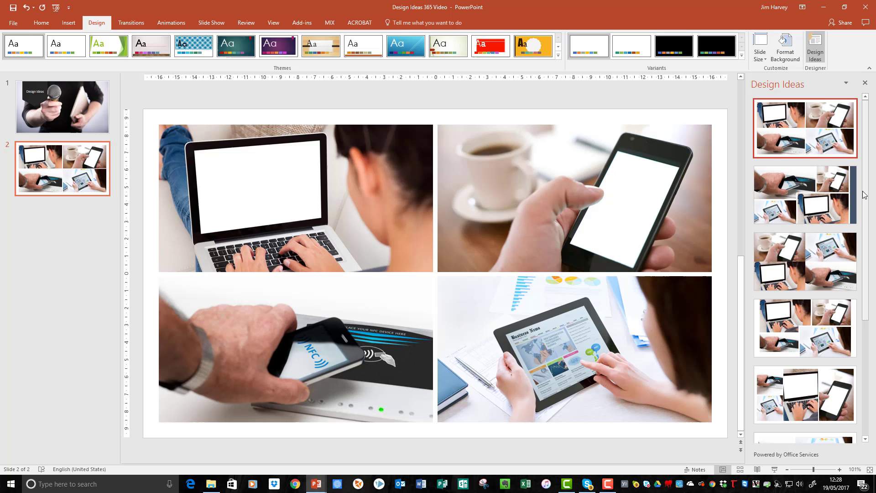
{"action": "scroll", "coordinate": [805, 270], "scroll_direction": "down", "scroll_amount": 3}
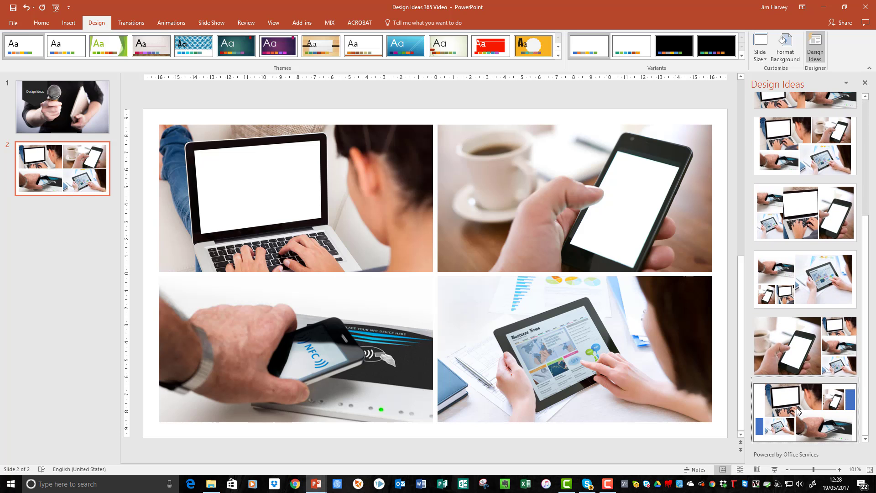
{"action": "left_click", "coordinate": [796, 410]}
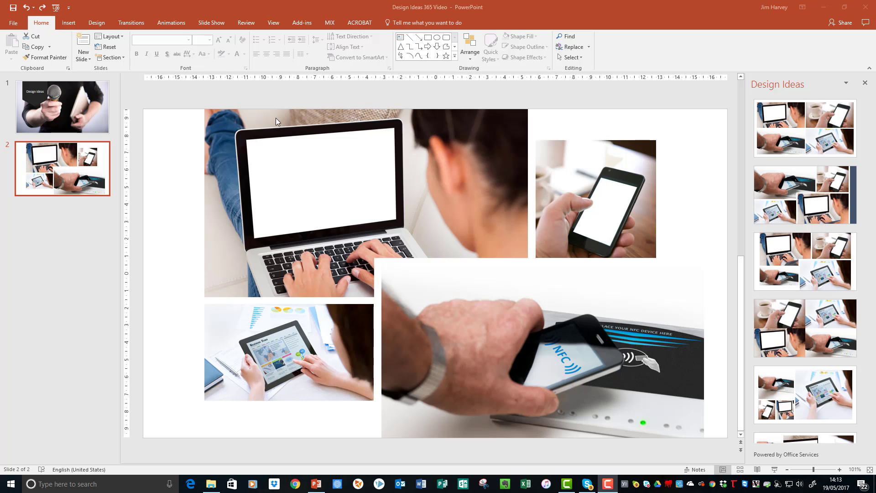
Switch slide 2 to Title Only and apply the design with pictures beside a dark title box.
{"action": "left_click", "coordinate": [120, 35]}
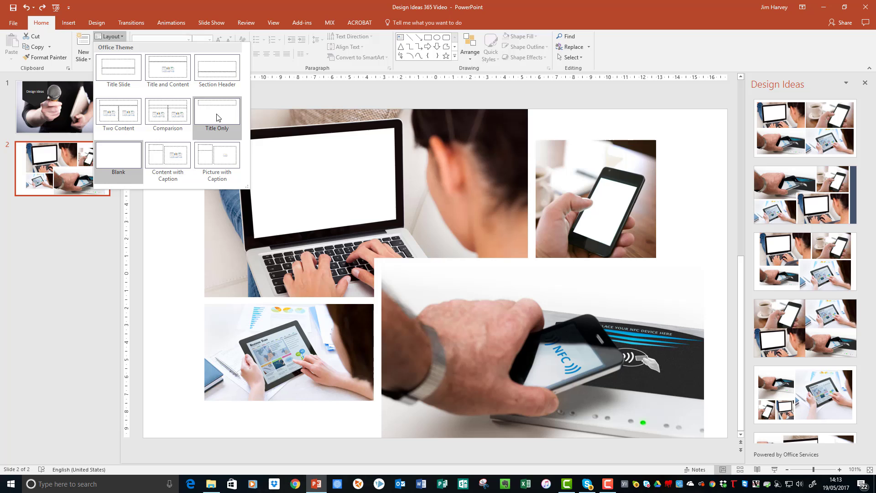
{"action": "left_click", "coordinate": [218, 117]}
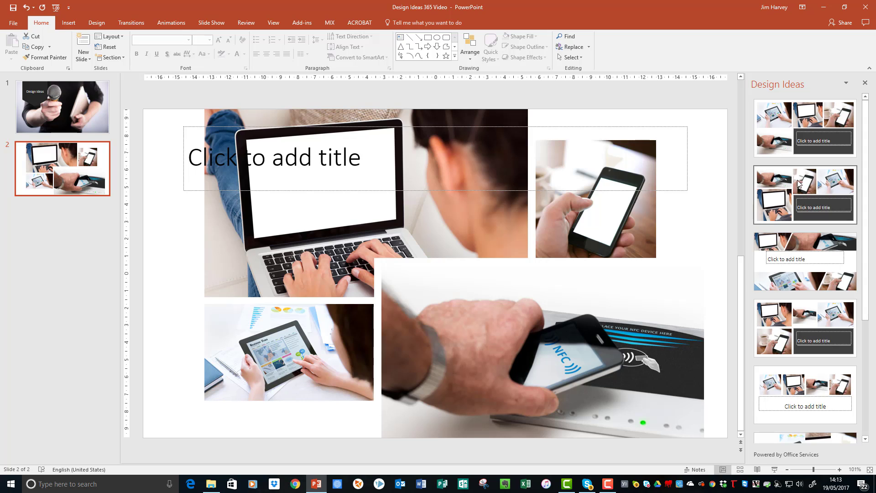
{"action": "left_click_drag", "start_coordinate": [866, 139], "coordinate": [872, 283]}
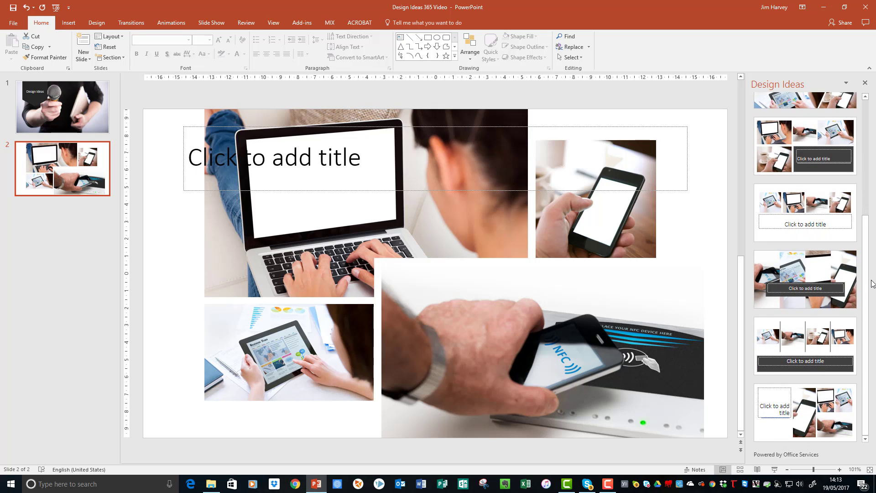
{"action": "left_click", "coordinate": [817, 347]}
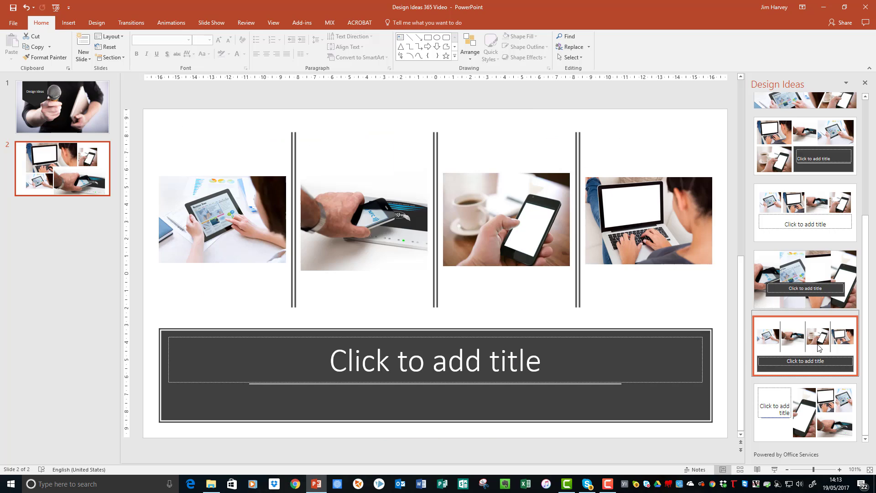
{"action": "left_click_drag", "start_coordinate": [869, 305], "coordinate": [860, 168]}
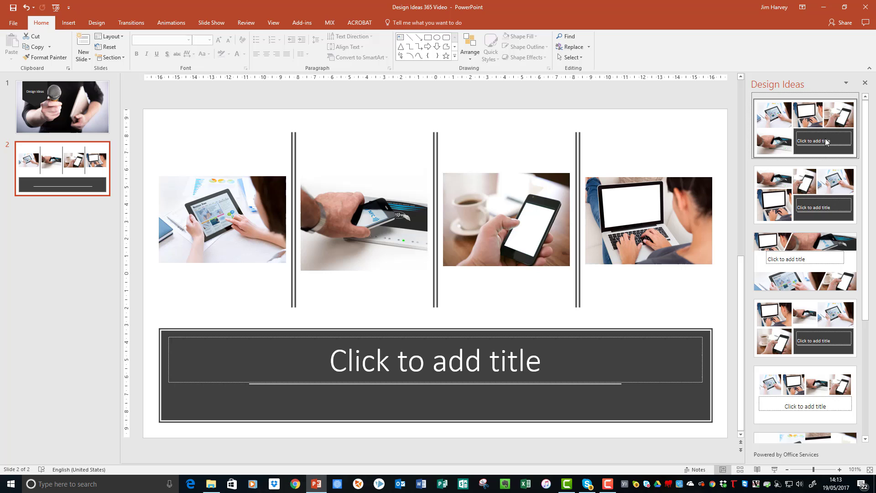
{"action": "left_click", "coordinate": [817, 139]}
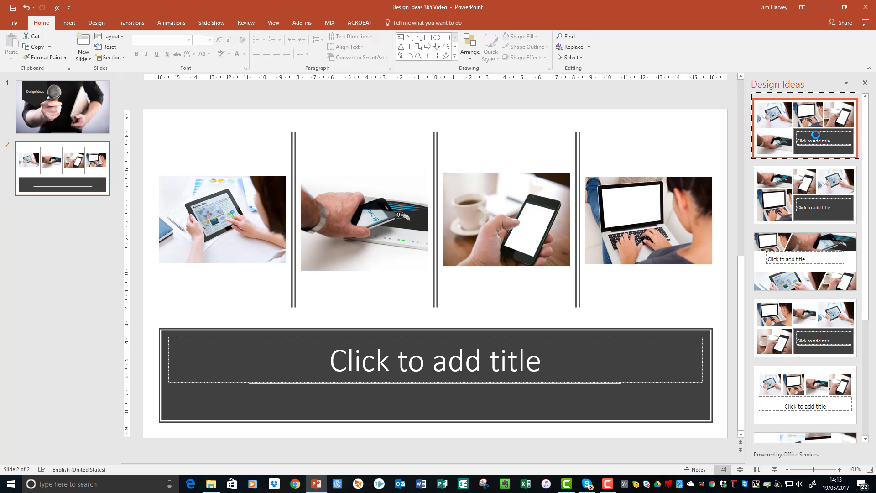
{"action": "left_click", "coordinate": [515, 342]}
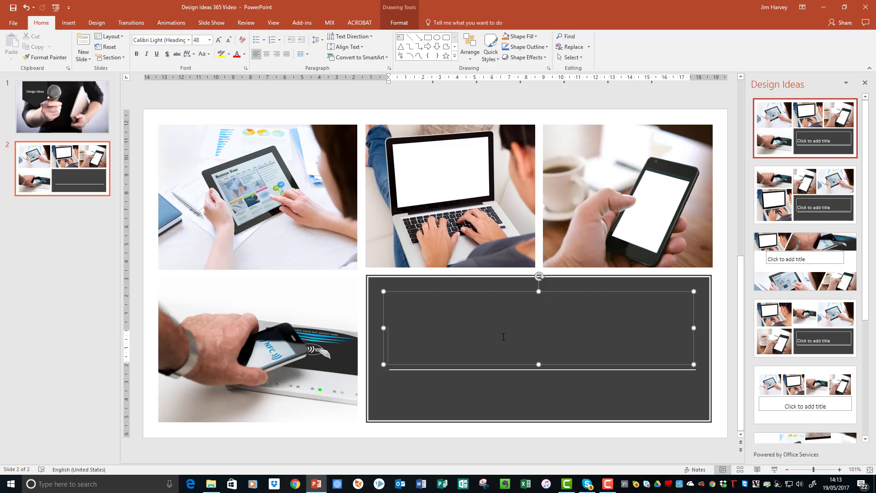
Type 'Technology' as the title in the dark banner.
{"action": "type", "text": "Technology"}
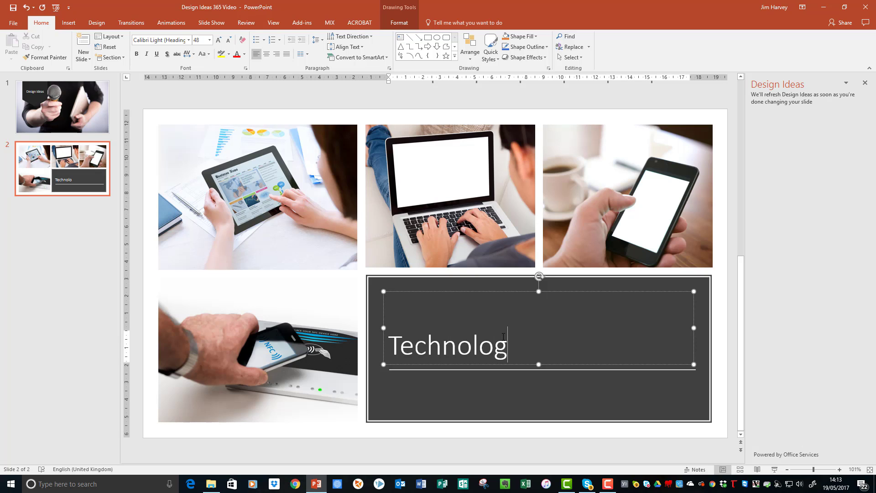
{"action": "left_click", "coordinate": [653, 435]}
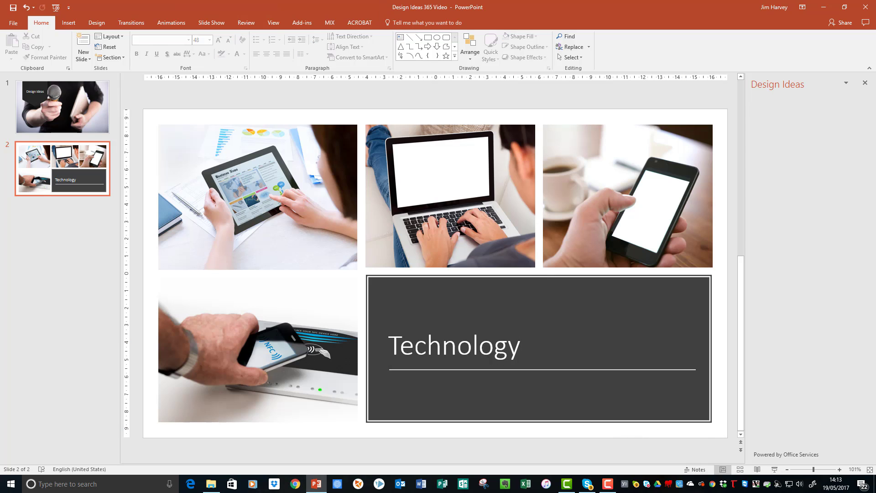